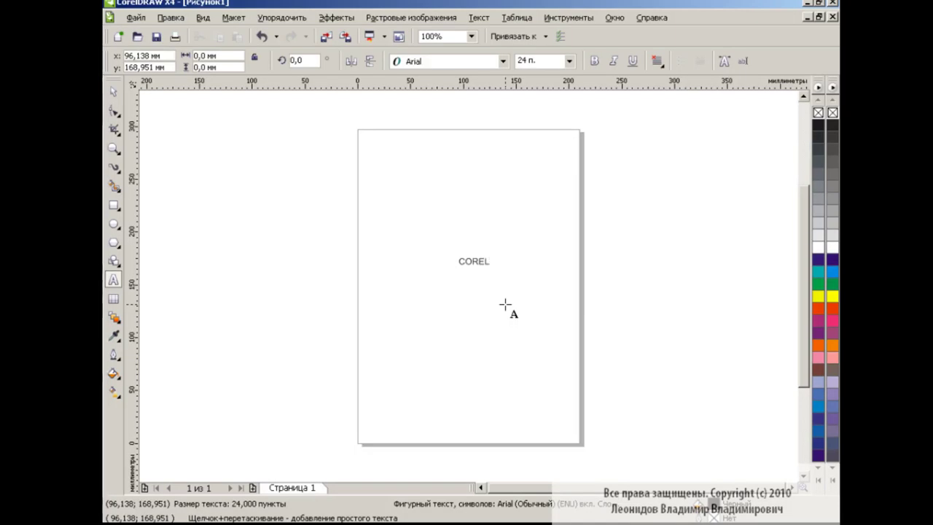
Step: Enlarge the COREL text and set all its letters to Arial Black
{"action": "left_click_drag", "start_coordinate": [492, 273], "coordinate": [706, 315]}
{"action": "left_click_drag", "start_coordinate": [665, 284], "coordinate": [459, 285]}
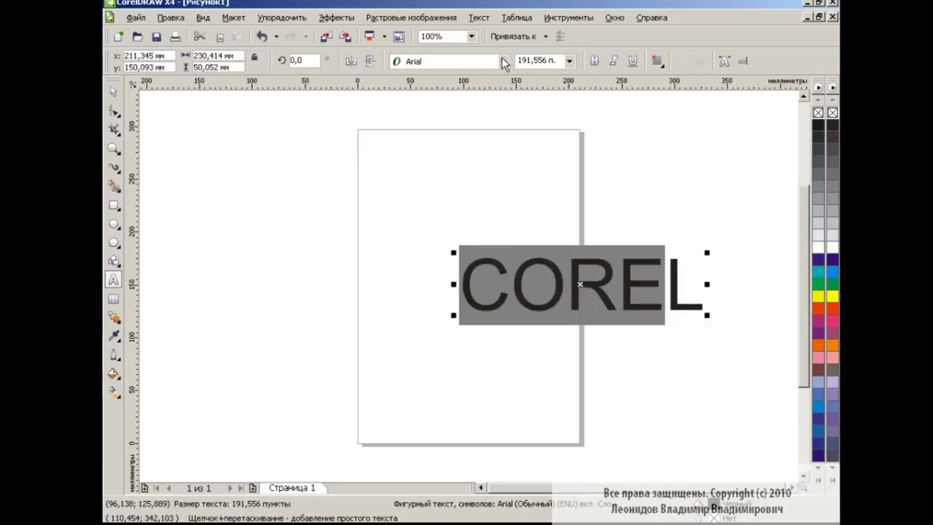
{"action": "left_click", "coordinate": [502, 61]}
{"action": "left_click", "coordinate": [491, 153]}
{"action": "left_click", "coordinate": [589, 285]}
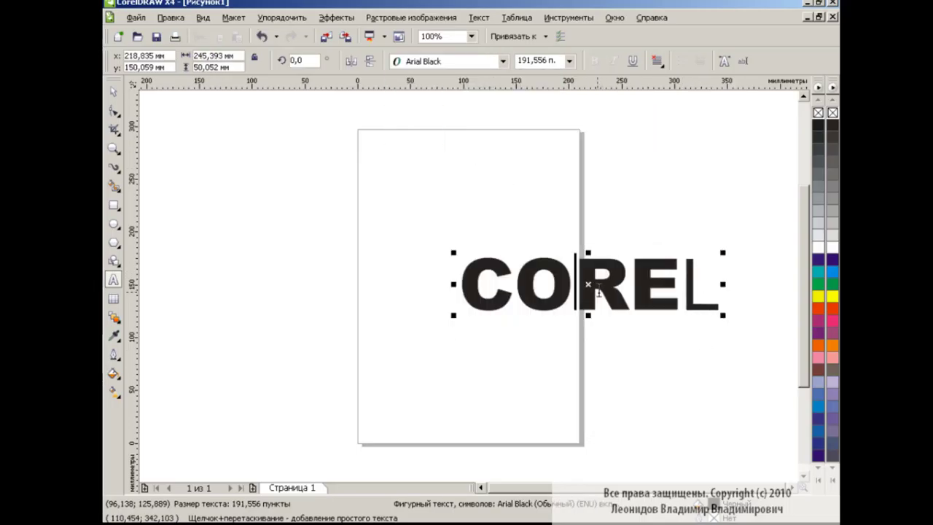
{"action": "left_click_drag", "start_coordinate": [698, 285], "coordinate": [725, 284]}
{"action": "left_click", "coordinate": [503, 61]}
{"action": "left_click", "coordinate": [469, 150]}
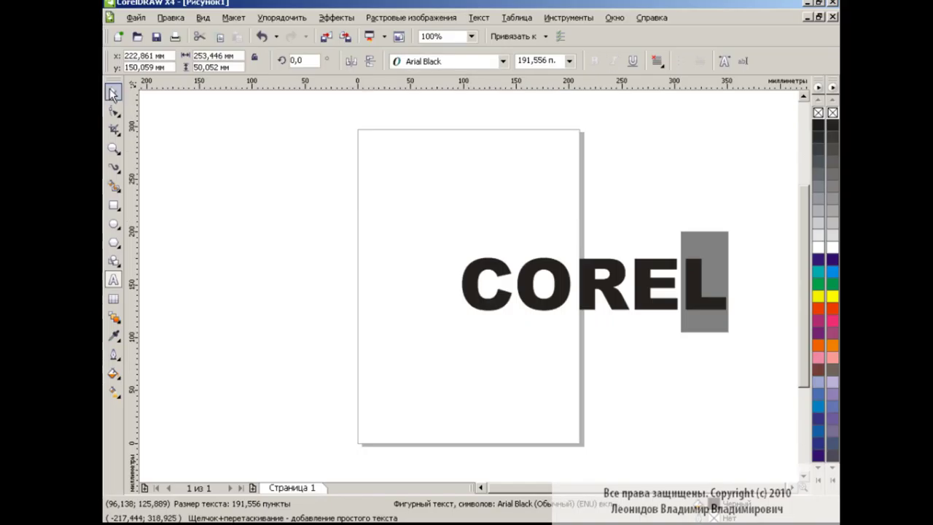
Step: Move the lettering onto the page and stretch it taller and slightly wider
{"action": "left_click", "coordinate": [113, 93]}
{"action": "left_click_drag", "start_coordinate": [589, 282], "coordinate": [463, 226]}
{"action": "left_click_drag", "start_coordinate": [459, 267], "coordinate": [469, 310]}
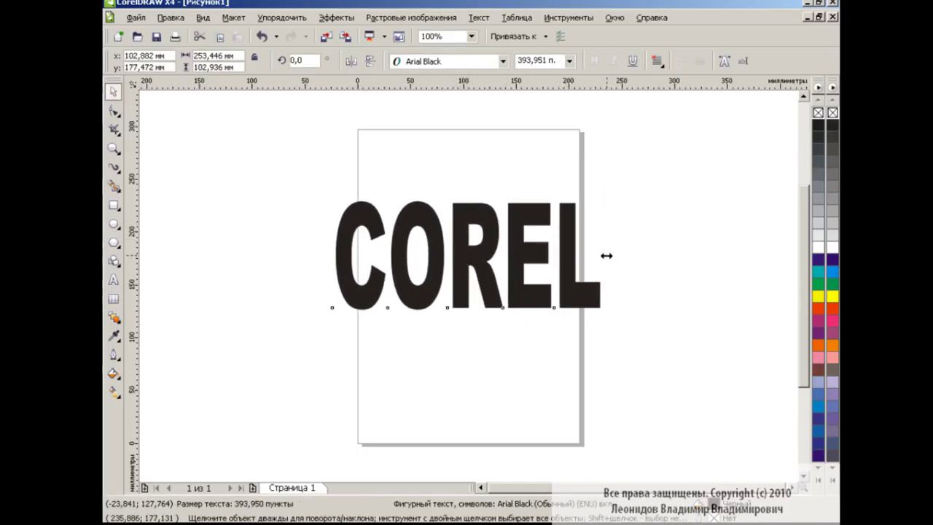
{"action": "left_click_drag", "start_coordinate": [605, 255], "coordinate": [609, 255]}
Step: Apply a Zipper distortion to COREL with amplitude 2 and frequency 6
{"action": "left_click", "coordinate": [114, 318]}
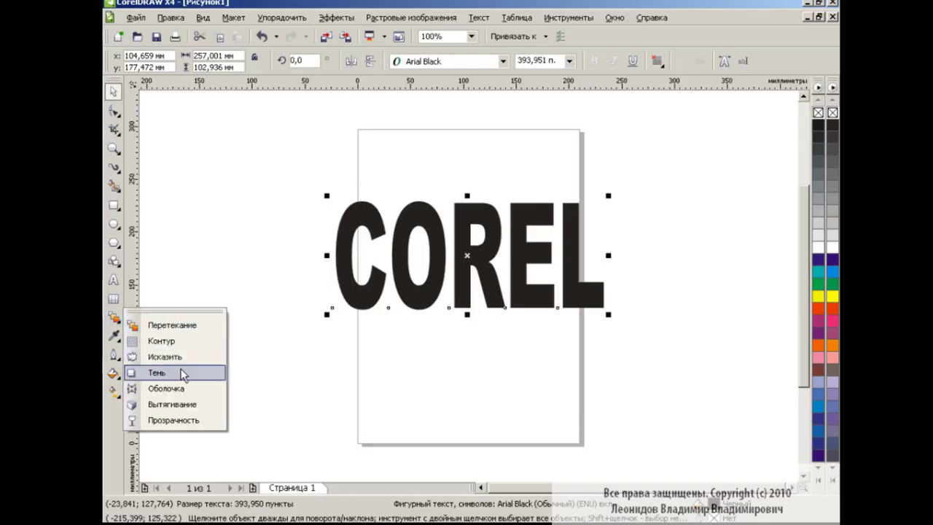
{"action": "left_click", "coordinate": [181, 356]}
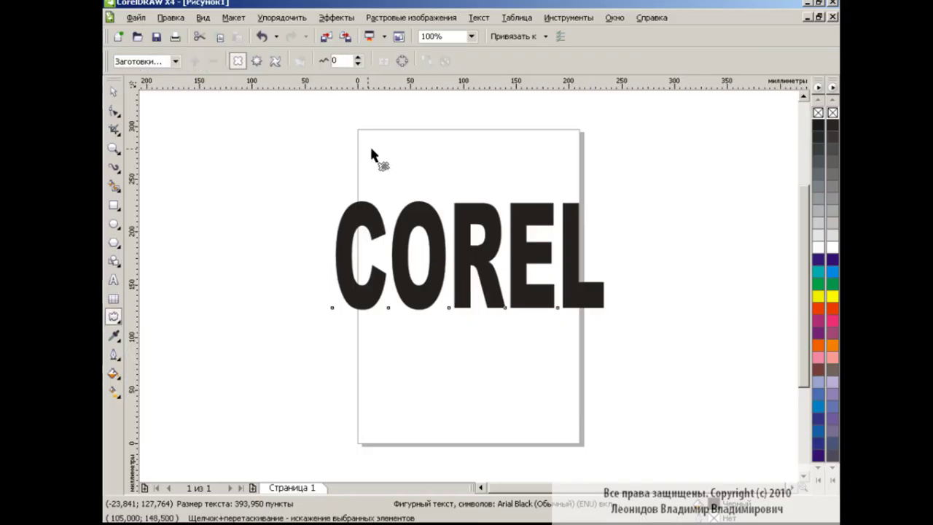
{"action": "left_click", "coordinate": [257, 62]}
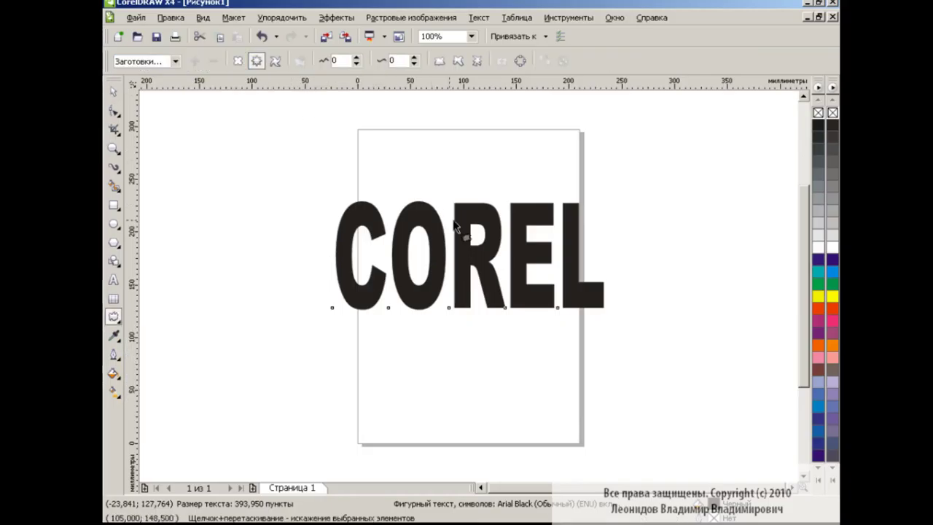
{"action": "left_click_drag", "start_coordinate": [467, 254], "coordinate": [382, 113]}
{"action": "left_click", "coordinate": [357, 64]}
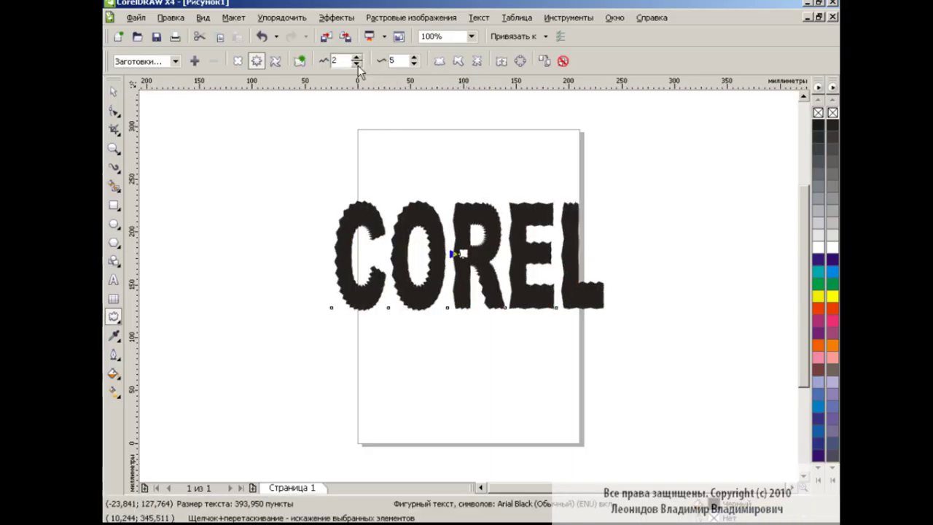
{"action": "left_click", "coordinate": [414, 64]}
{"action": "left_click", "coordinate": [414, 57]}
{"action": "left_click", "coordinate": [414, 58]}
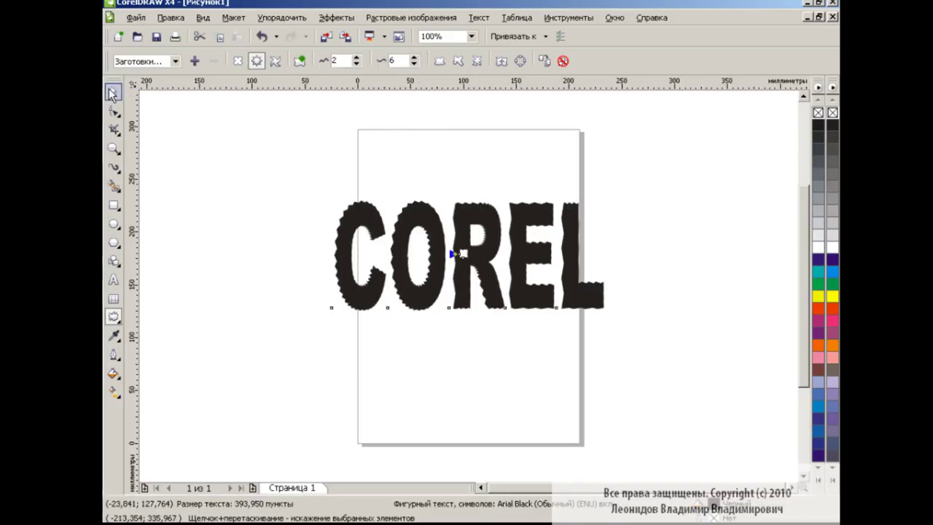
{"action": "left_click", "coordinate": [113, 91]}
{"action": "left_click", "coordinate": [500, 349]}
{"action": "left_click", "coordinate": [490, 269]}
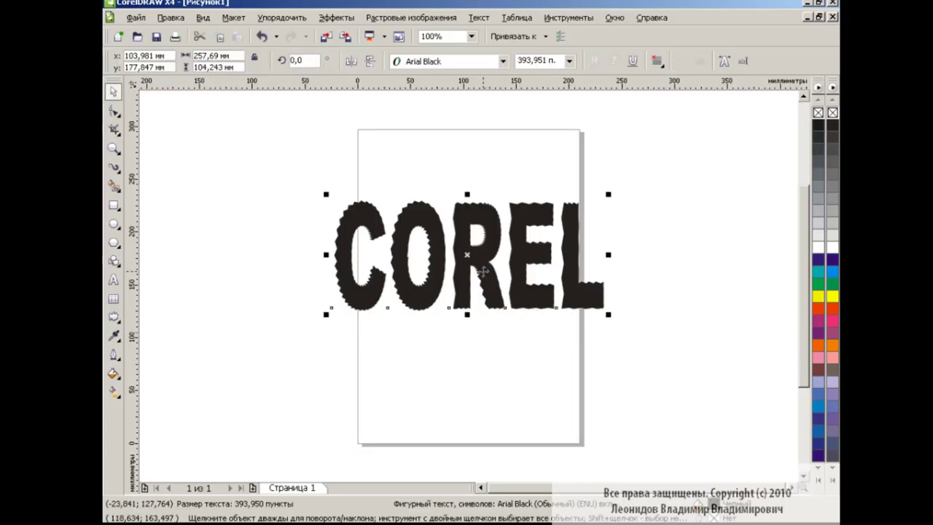
Step: Draw a four-pointed star below COREL and pull its inner nodes in to thin it
{"action": "left_click", "coordinate": [115, 244]}
{"action": "left_click", "coordinate": [146, 264]}
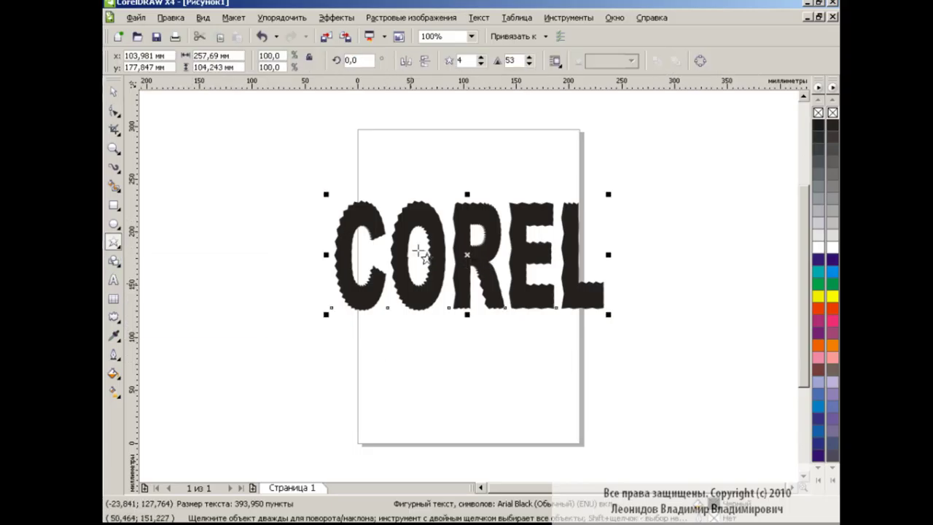
{"action": "mouse_move", "coordinate": [381, 353]}
{"action": "left_mouse_down"}
{"action": "mouse_move", "coordinate": [431, 398]}
{"action": "mouse_move", "coordinate": [408, 373]}
{"action": "left_mouse_up"}
{"action": "left_click", "coordinate": [113, 110]}
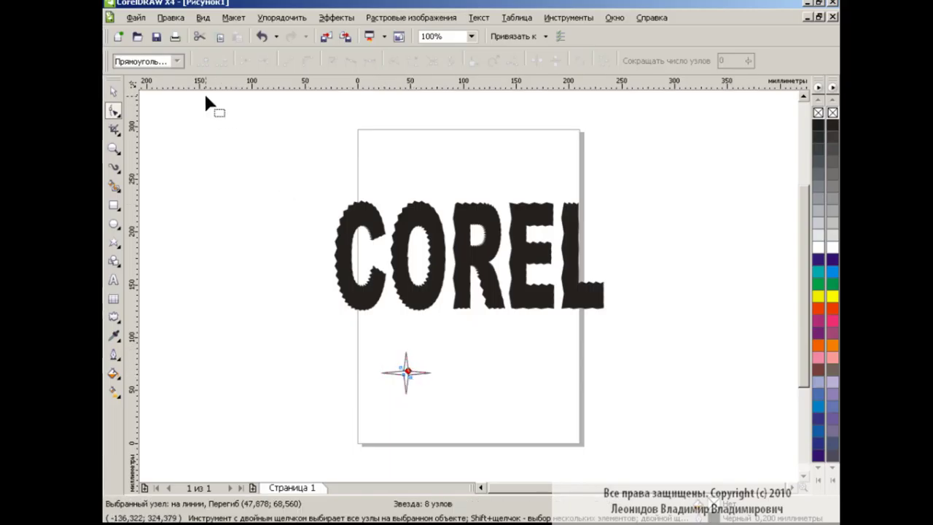
{"action": "left_click", "coordinate": [113, 92]}
Step: Add a rotated star copy, then a flipped copy rotated to 195.6° placed to the right
{"action": "left_click", "coordinate": [410, 370]}
{"action": "left_click_drag", "start_coordinate": [439, 350], "coordinate": [474, 370]}
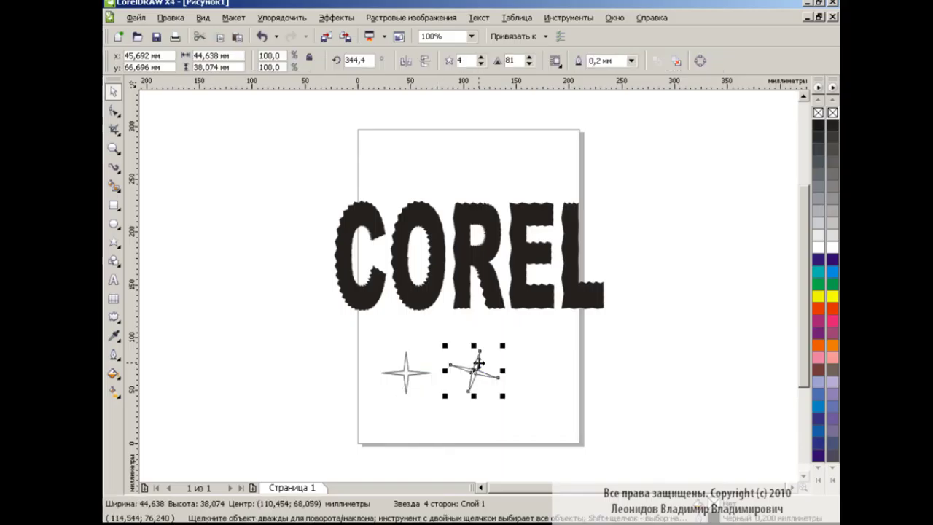
{"action": "left_click", "coordinate": [237, 36]}
{"action": "triple_click", "coordinate": [355, 60]}
{"action": "type", "text": "195,6"}
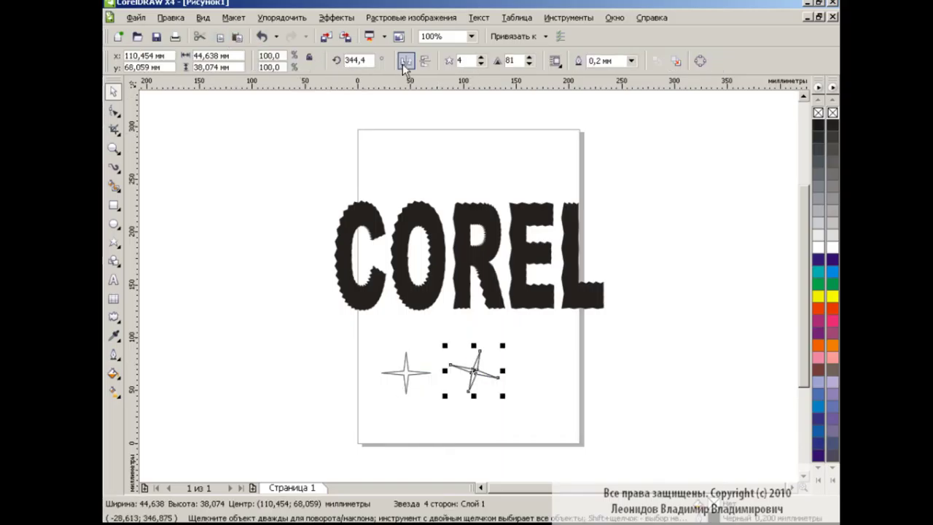
{"action": "key", "text": "Return"}
{"action": "left_click_drag", "start_coordinate": [473, 374], "coordinate": [538, 373]}
Step: Rotate another copy of the middle star and space all five stars into a row
{"action": "key", "text": "Tab"}
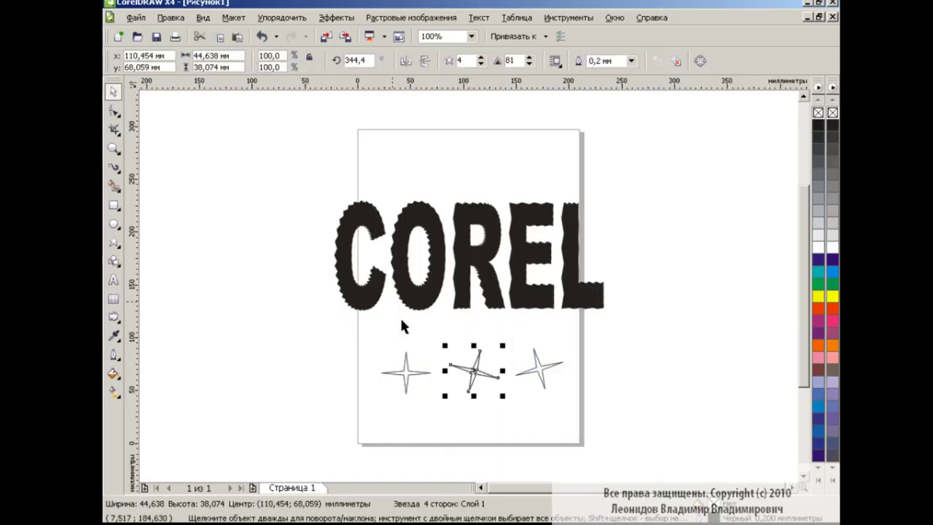
{"action": "left_click", "coordinate": [474, 369]}
{"action": "mouse_move", "coordinate": [502, 346]}
{"action": "left_mouse_down"}
{"action": "mouse_move", "coordinate": [516, 361]}
{"action": "mouse_move", "coordinate": [587, 368]}
{"action": "left_mouse_up"}
{"action": "key", "text": "Escape"}
{"action": "left_click_drag", "start_coordinate": [477, 372], "coordinate": [454, 371]}
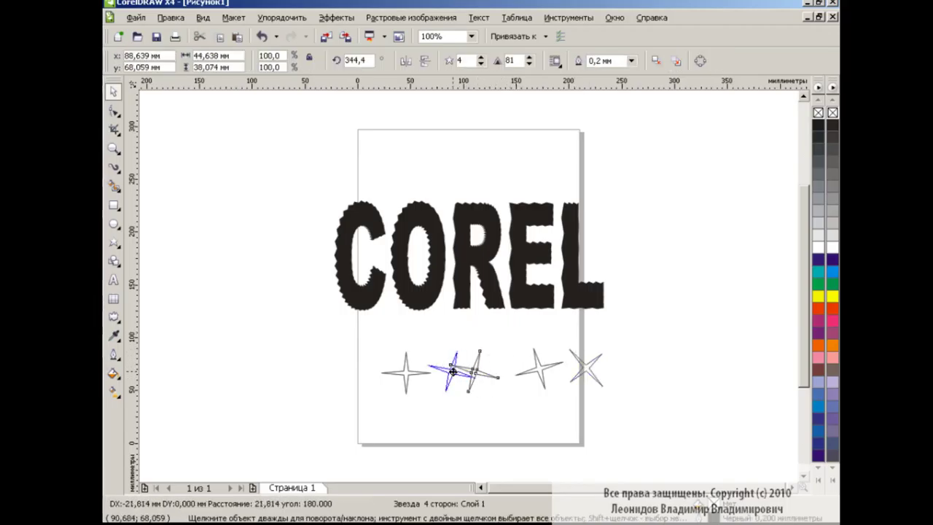
{"action": "left_click_drag", "start_coordinate": [543, 376], "coordinate": [507, 375]}
{"action": "left_click_drag", "start_coordinate": [587, 370], "coordinate": [550, 375]}
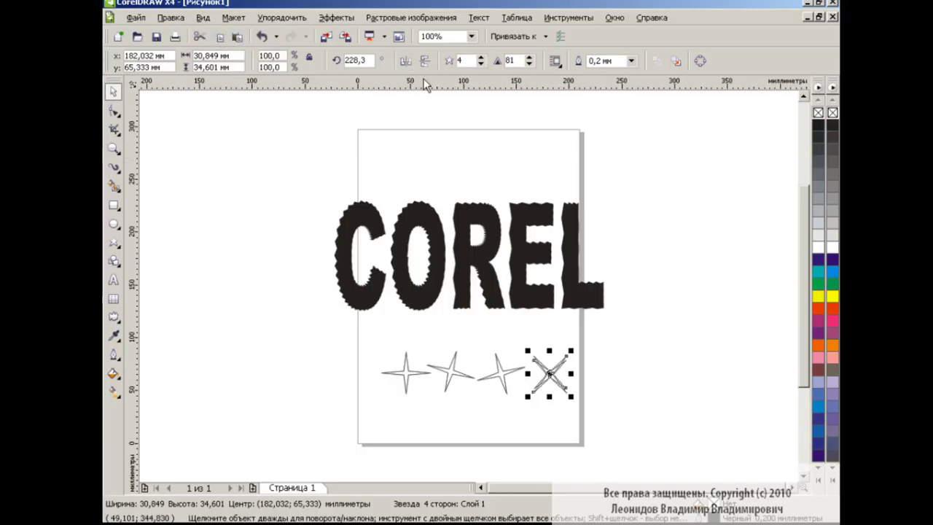
{"action": "left_click_drag", "start_coordinate": [549, 373], "coordinate": [588, 373]}
{"action": "left_click", "coordinate": [640, 375]}
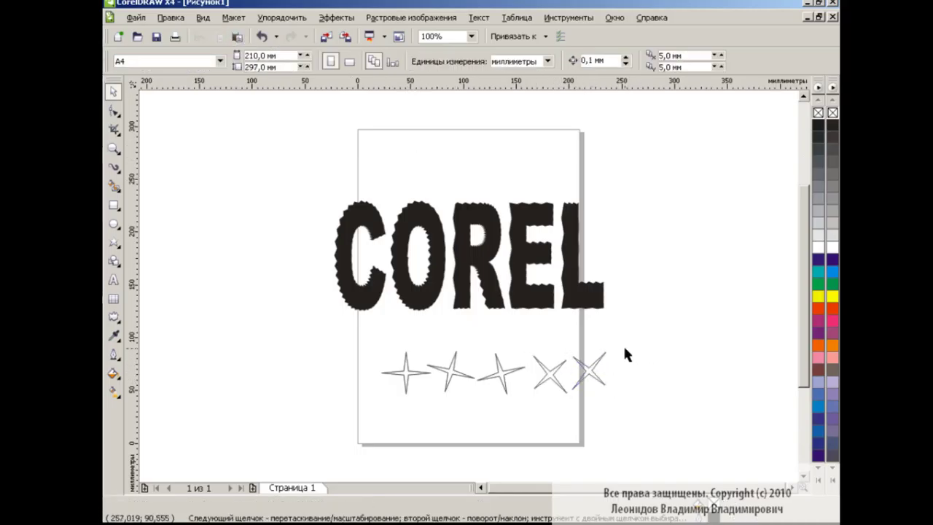
Step: Choose the Artistic Media sprayer and start a new spray list
{"action": "left_click", "coordinate": [114, 167]}
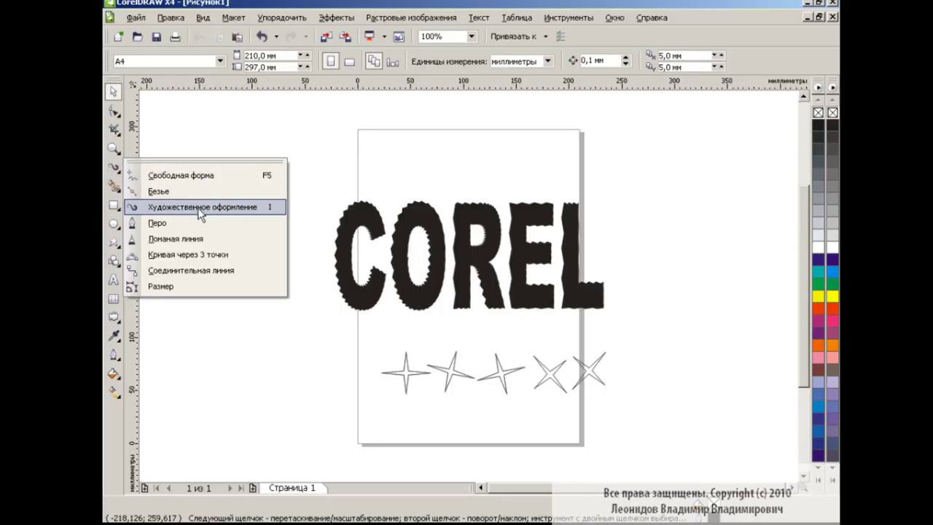
{"action": "left_click", "coordinate": [175, 206]}
{"action": "left_click", "coordinate": [418, 61]}
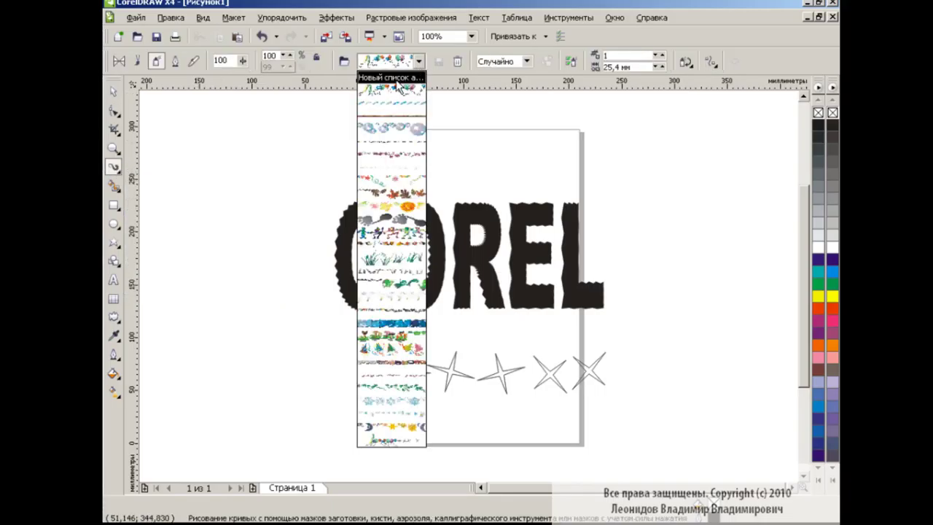
{"action": "left_click", "coordinate": [397, 78]}
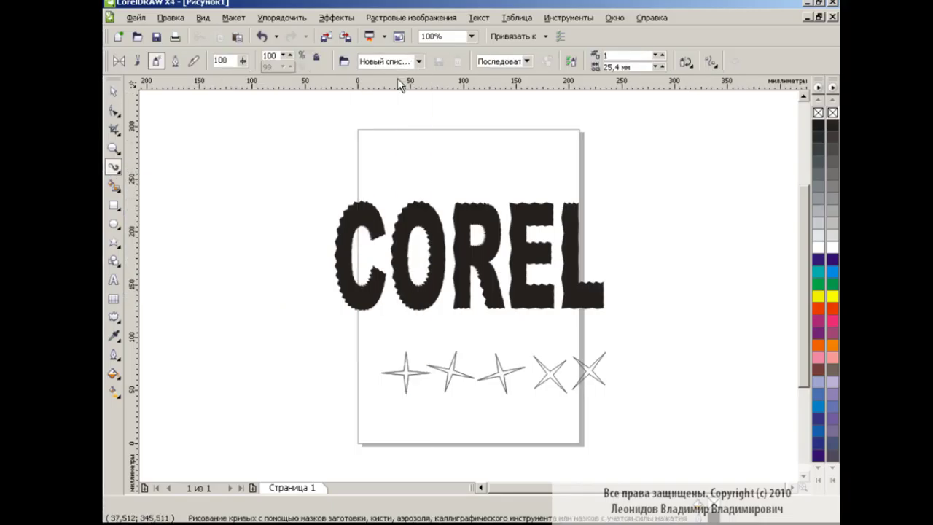
Step: Add the first, second, fourth and fifth stars to the spray list
{"action": "left_click", "coordinate": [411, 368]}
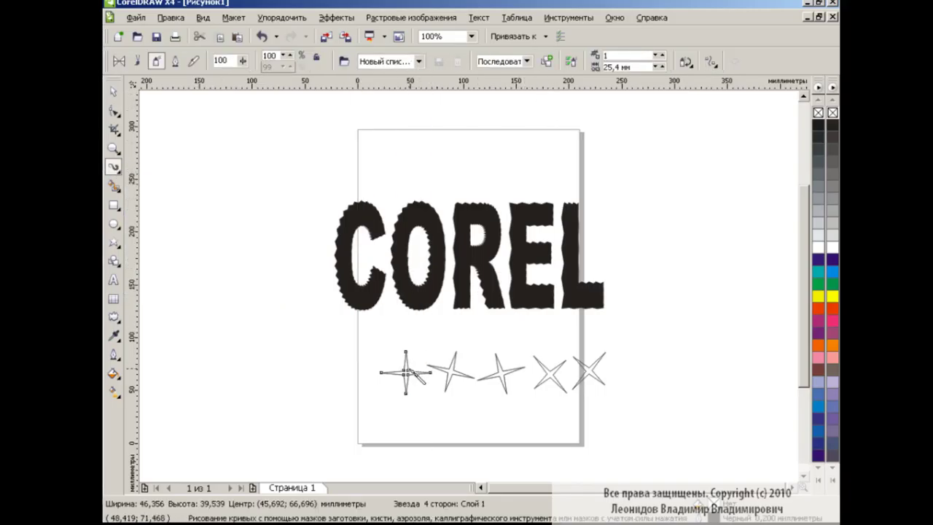
{"action": "left_click", "coordinate": [547, 61]}
{"action": "left_click", "coordinate": [449, 372]}
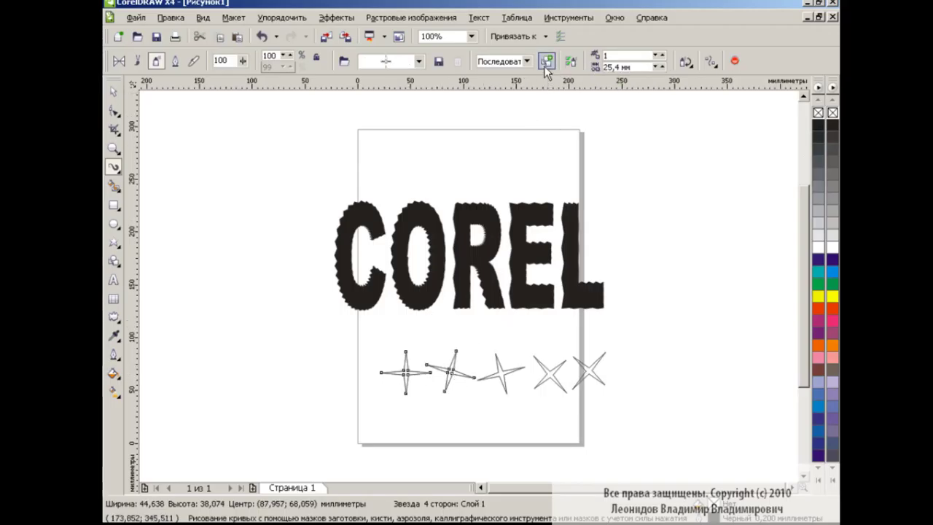
{"action": "left_click", "coordinate": [501, 375]}
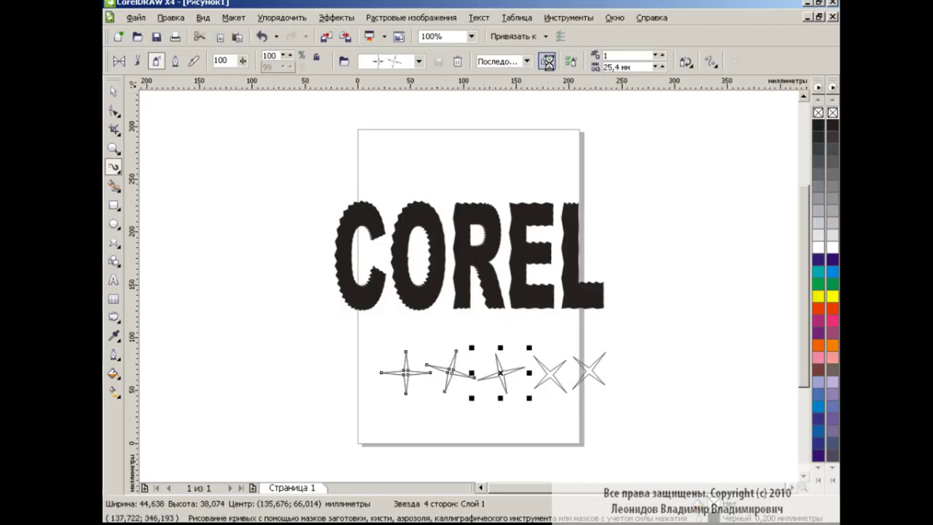
{"action": "left_click", "coordinate": [554, 379]}
{"action": "left_click", "coordinate": [547, 62]}
{"action": "left_click", "coordinate": [591, 374]}
{"action": "left_click", "coordinate": [546, 61]}
Step: Spray two test strokes of stars and undo both
{"action": "left_click_drag", "start_coordinate": [568, 148], "coordinate": [754, 185]}
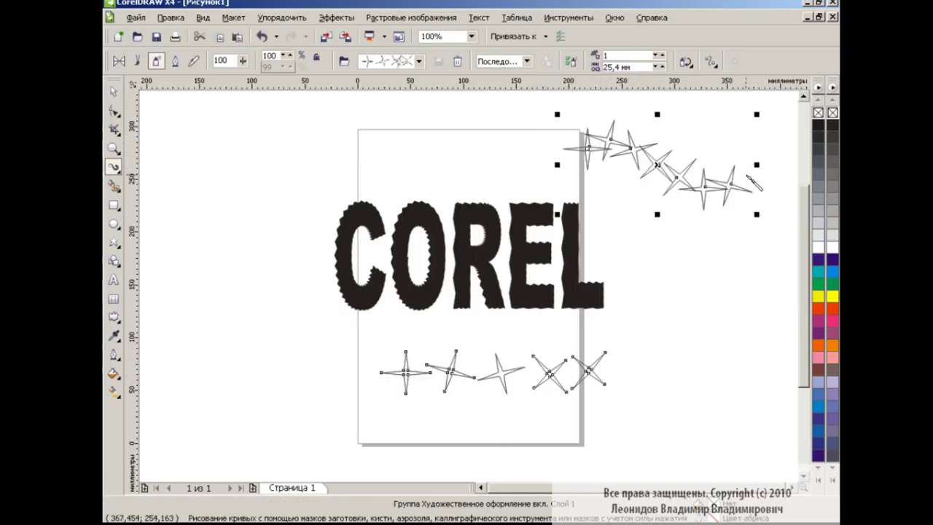
{"action": "key", "text": "ctrl+z"}
{"action": "left_click_drag", "start_coordinate": [688, 156], "coordinate": [670, 269]}
{"action": "key", "text": "ctrl+z"}
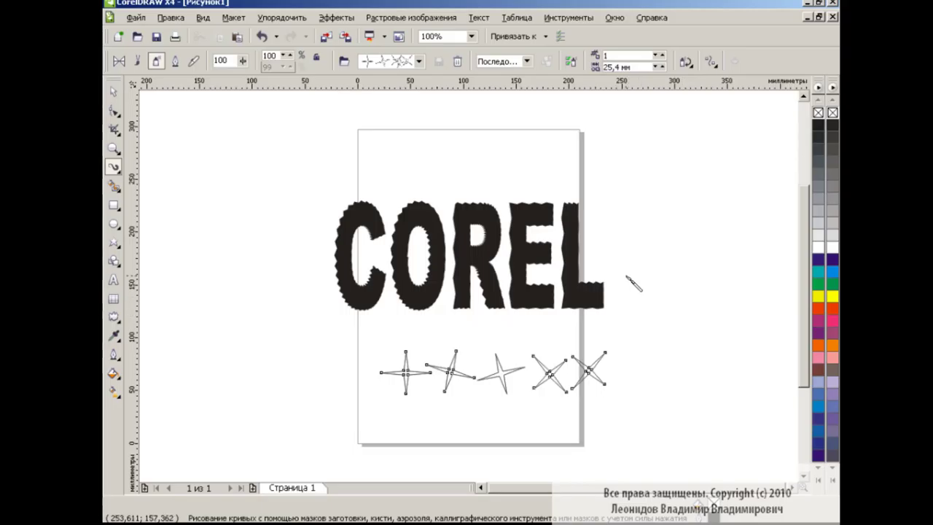
{"action": "key", "text": "space"}
Step: Widen the lettering slightly and set the spray size to 7, testing then undoing a stroke
{"action": "left_click", "coordinate": [478, 245]}
{"action": "left_click_drag", "start_coordinate": [608, 254], "coordinate": [626, 252]}
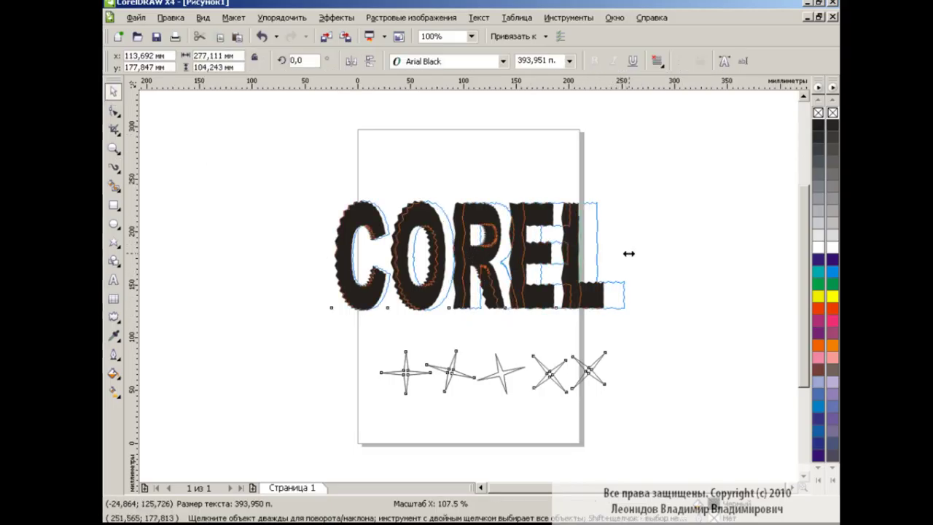
{"action": "left_click", "coordinate": [515, 327]}
{"action": "key", "text": "i"}
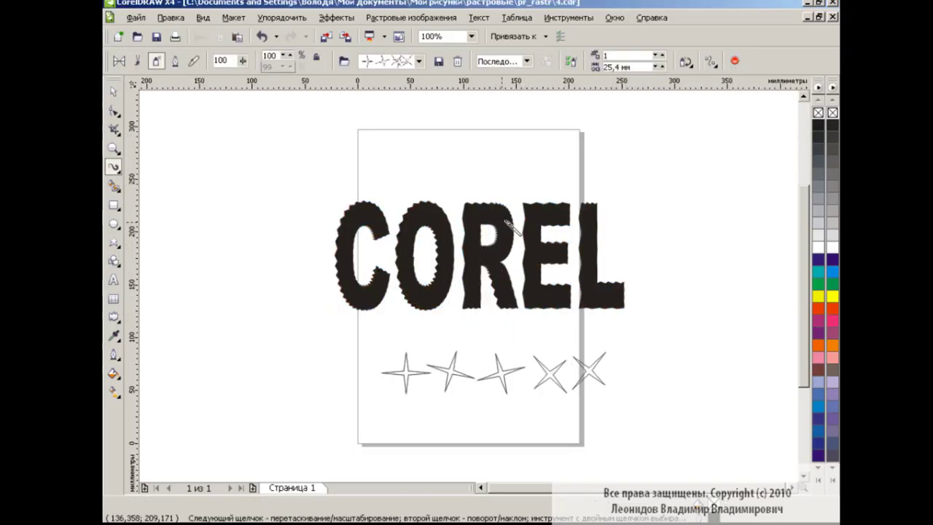
{"action": "left_click_drag", "start_coordinate": [279, 56], "coordinate": [257, 57]}
{"action": "type", "text": "75"}
{"action": "left_click_drag", "start_coordinate": [408, 138], "coordinate": [608, 167]}
{"action": "key", "text": "ctrl+z"}
Step: Spray star strokes along the C, O, R and E outlines
{"action": "mouse_move", "coordinate": [383, 232]}
{"action": "left_mouse_down"}
{"action": "mouse_move", "coordinate": [368, 303]}
{"action": "mouse_move", "coordinate": [350, 262]}
{"action": "left_mouse_up"}
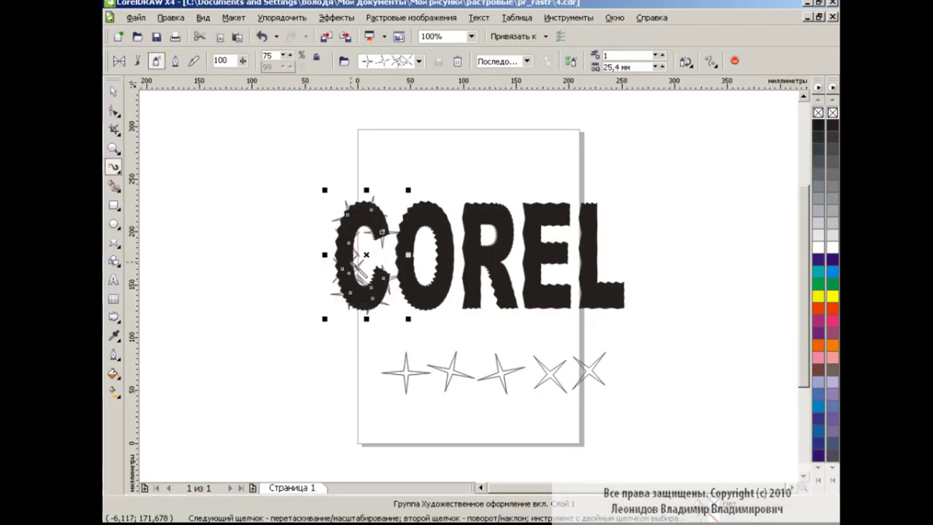
{"action": "left_click_drag", "start_coordinate": [350, 228], "coordinate": [343, 261]}
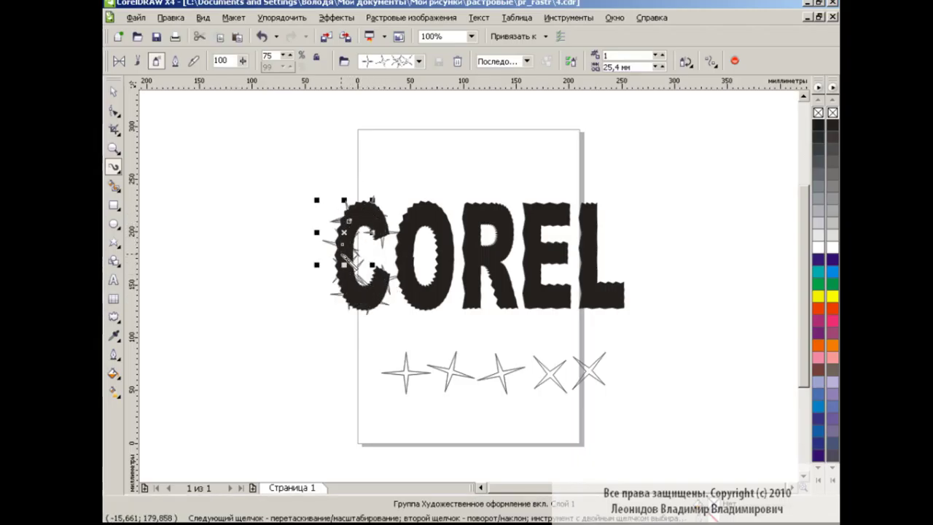
{"action": "left_click_drag", "start_coordinate": [416, 213], "coordinate": [412, 231]}
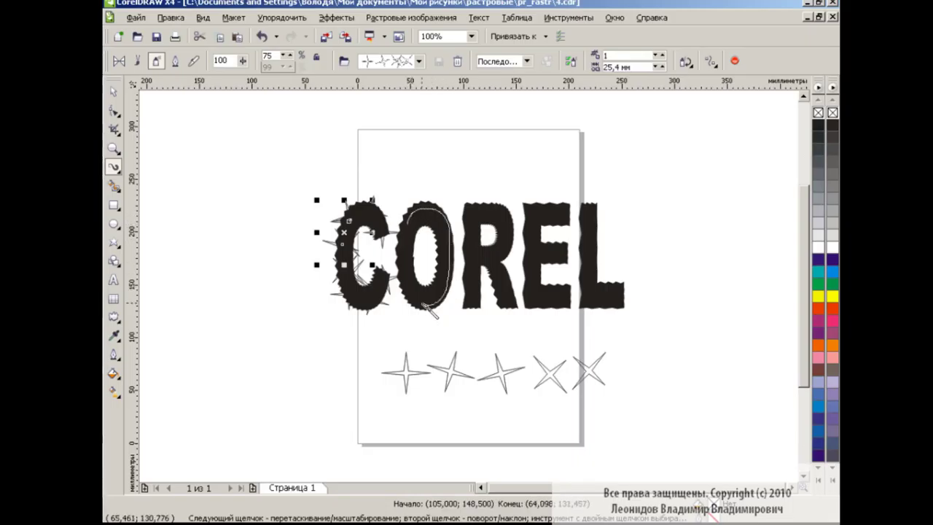
{"action": "mouse_move", "coordinate": [472, 251]}
{"action": "left_mouse_down"}
{"action": "mouse_move", "coordinate": [514, 310]}
{"action": "mouse_move", "coordinate": [561, 233]}
{"action": "mouse_move", "coordinate": [566, 259]}
{"action": "mouse_move", "coordinate": [598, 213]}
{"action": "mouse_move", "coordinate": [602, 250]}
{"action": "left_mouse_up"}
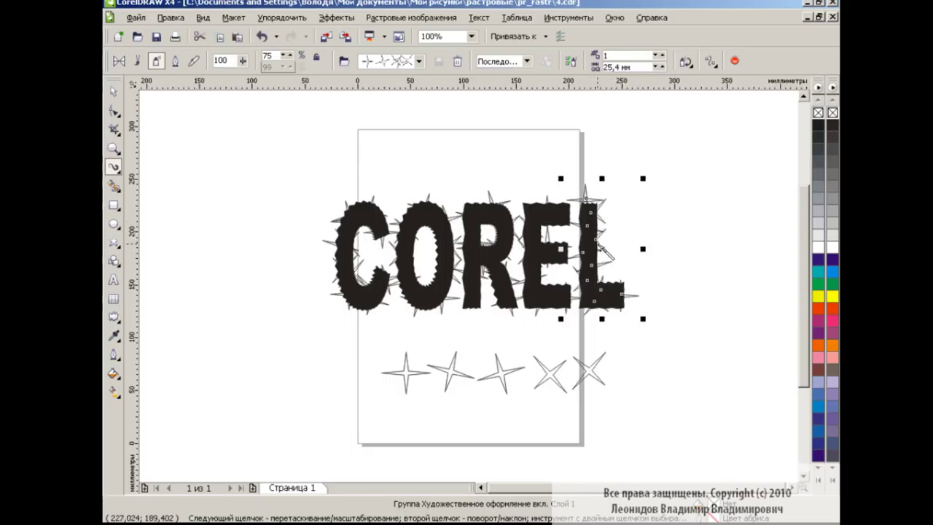
{"action": "mouse_move", "coordinate": [558, 213]}
{"action": "left_mouse_down"}
{"action": "mouse_move", "coordinate": [539, 302]}
{"action": "mouse_move", "coordinate": [469, 215]}
{"action": "mouse_move", "coordinate": [440, 269]}
{"action": "left_mouse_up"}
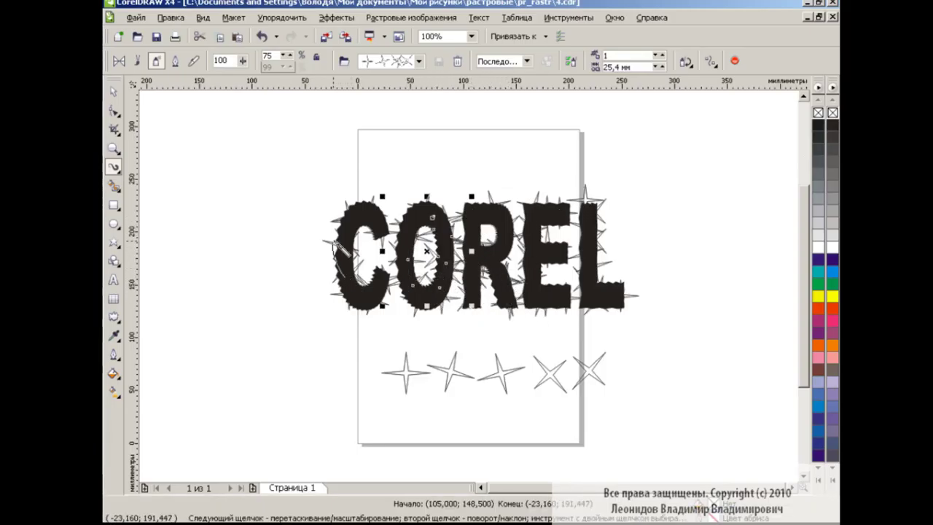
{"action": "left_click_drag", "start_coordinate": [364, 288], "coordinate": [343, 237]}
{"action": "left_click", "coordinate": [115, 93]}
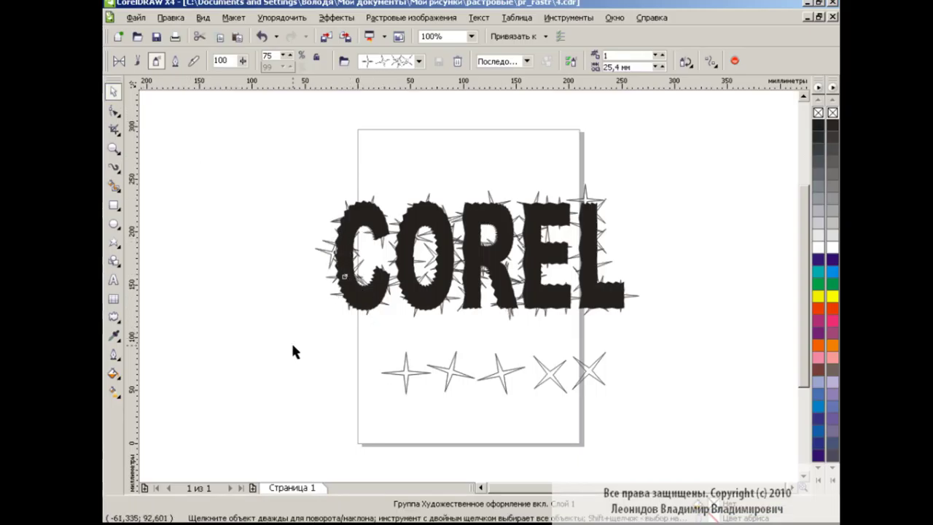
Step: Fill all 25 spiky strokes green, break them apart and weld them into one shape
{"action": "left_click_drag", "start_coordinate": [286, 344], "coordinate": [652, 162]}
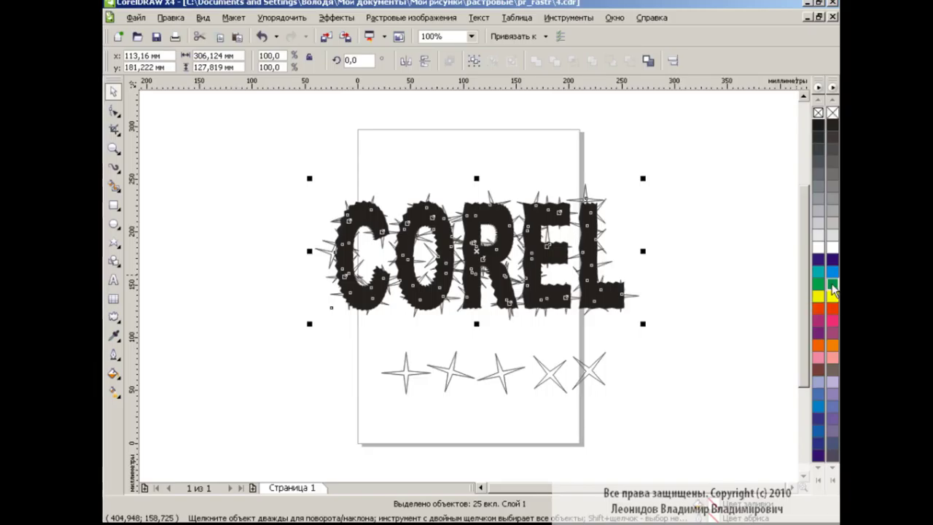
{"action": "left_click", "coordinate": [832, 285]}
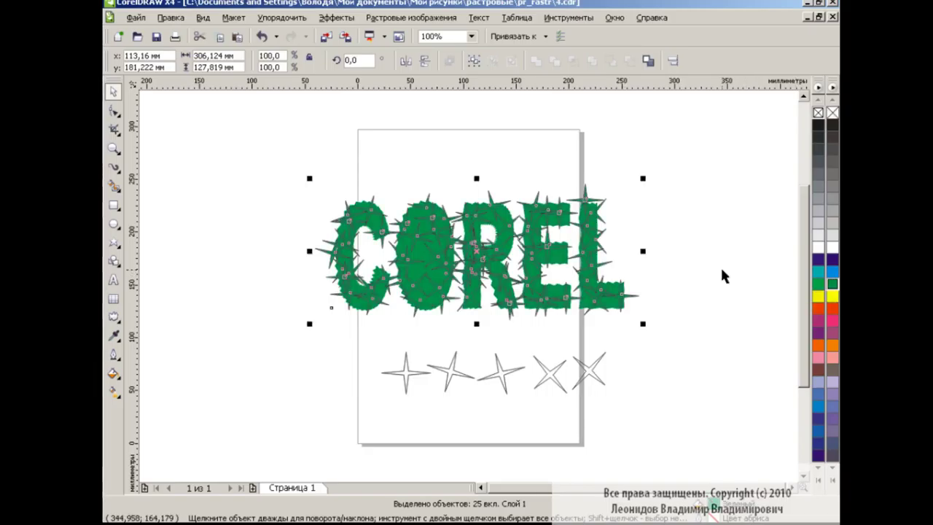
{"action": "left_click", "coordinate": [281, 18]}
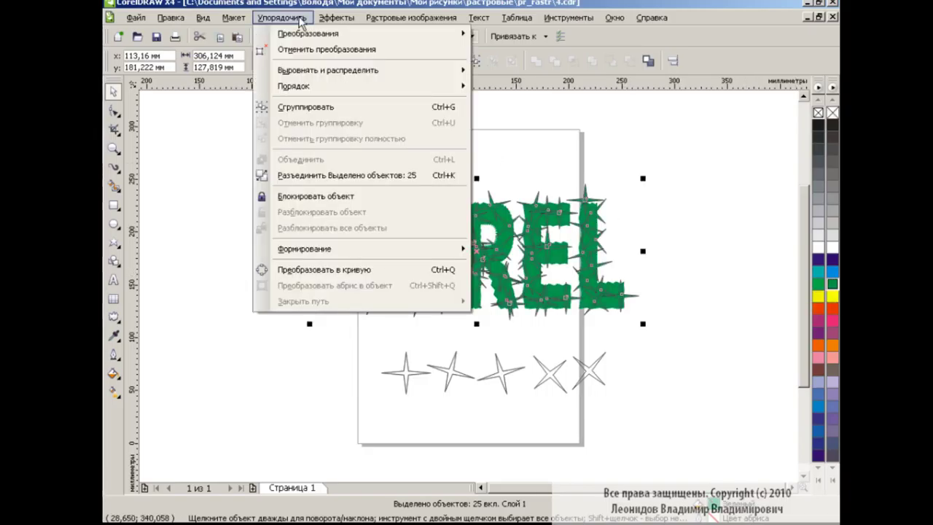
{"action": "left_click", "coordinate": [329, 176]}
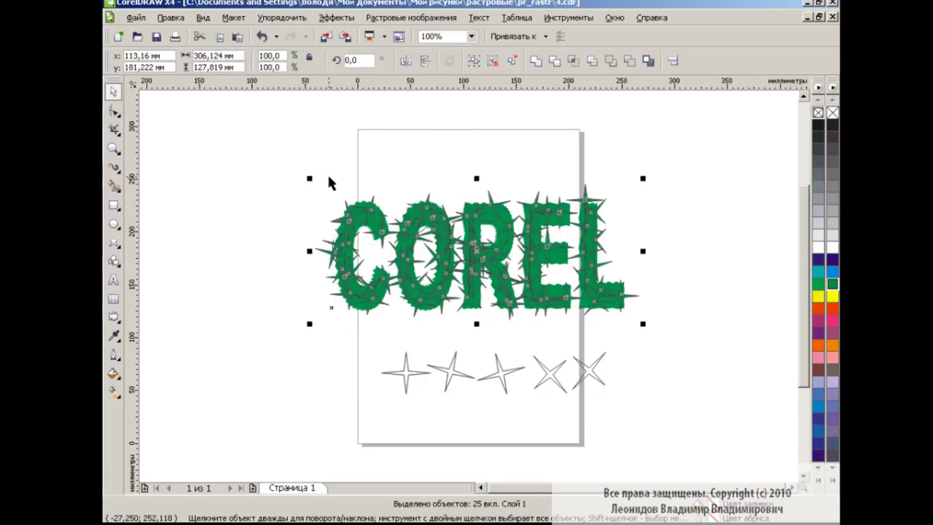
{"action": "left_click", "coordinate": [535, 60]}
{"action": "left_click", "coordinate": [669, 253]}
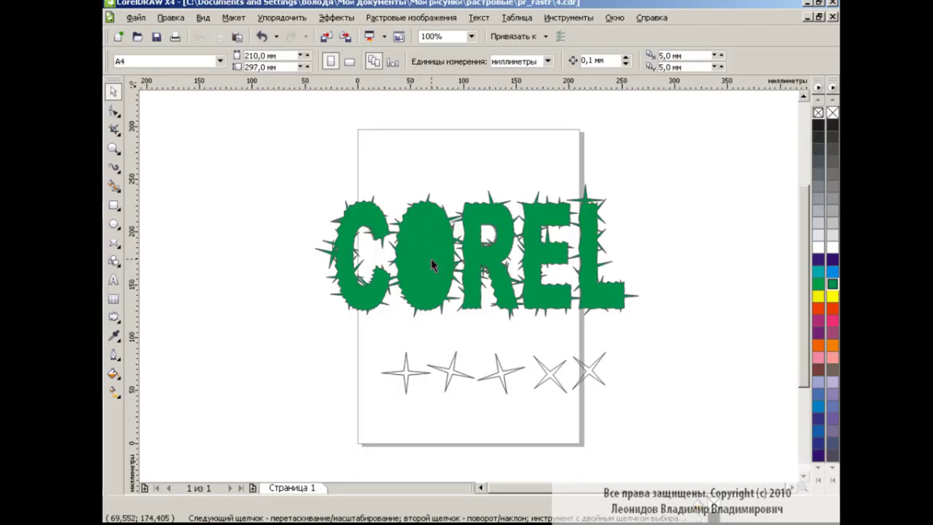
Step: Draw a zipper-distorted ellipse over the O and subtract it using Back Minus Front
{"action": "left_click", "coordinate": [114, 224]}
{"action": "mouse_move", "coordinate": [415, 217]}
{"action": "left_mouse_down"}
{"action": "mouse_move", "coordinate": [434, 294]}
{"action": "mouse_move", "coordinate": [392, 261]}
{"action": "left_mouse_up"}
{"action": "left_click", "coordinate": [117, 318]}
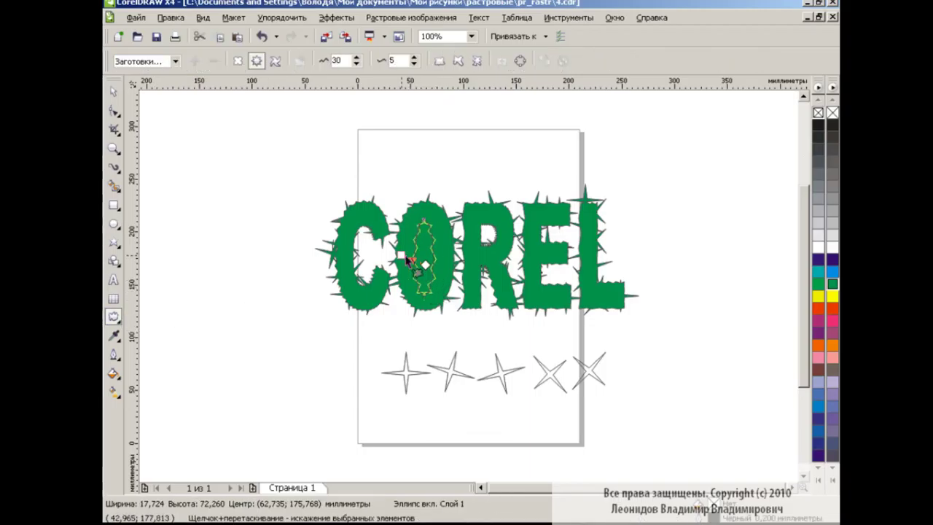
{"action": "key", "text": "space"}
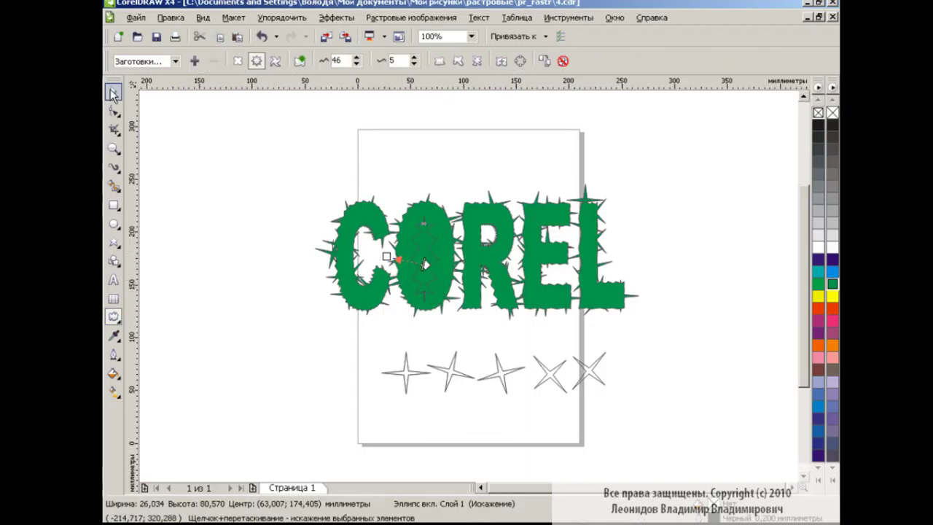
{"action": "left_click_drag", "start_coordinate": [315, 171], "coordinate": [706, 341]}
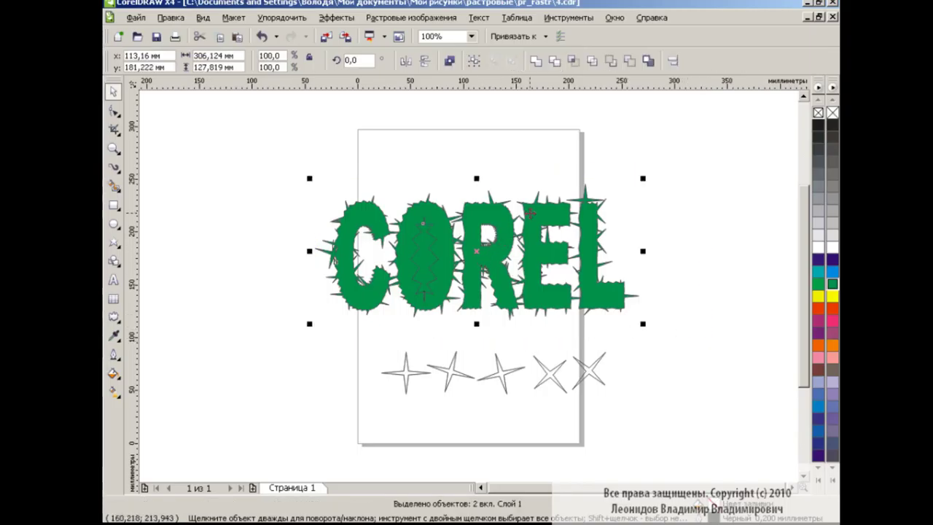
{"action": "left_click", "coordinate": [632, 61]}
{"action": "left_click", "coordinate": [668, 236]}
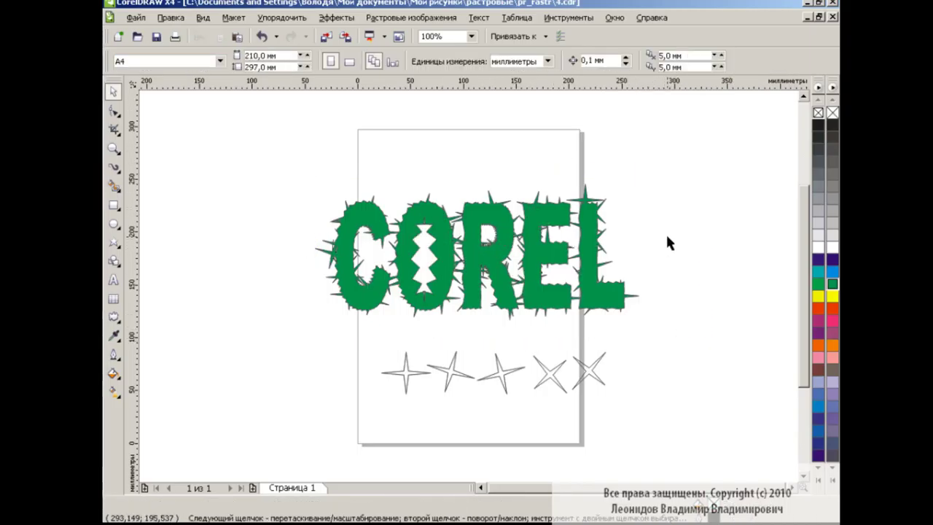
{"action": "left_click", "coordinate": [588, 227]}
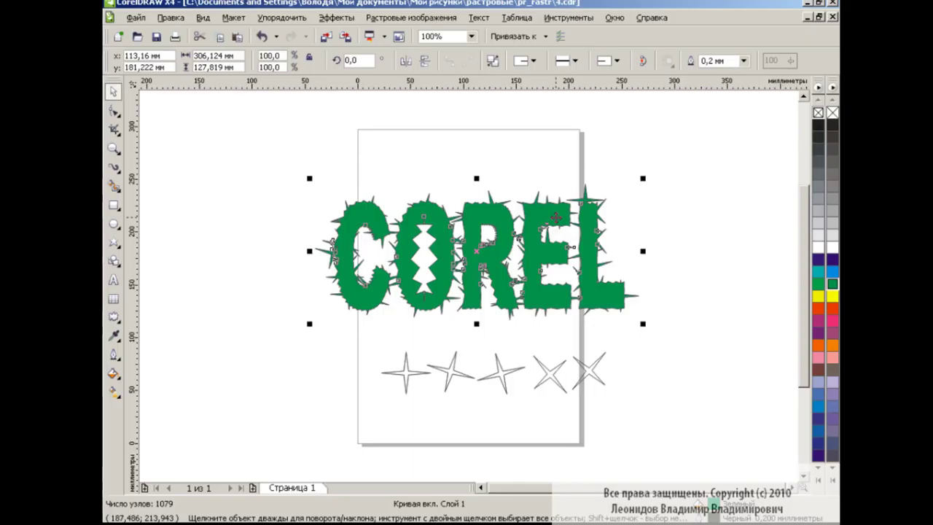
Step: Convert COREL to a 100 dpi CMYK bitmap with anti-aliasing and transparent background
{"action": "left_click", "coordinate": [411, 17]}
{"action": "left_click", "coordinate": [422, 33]}
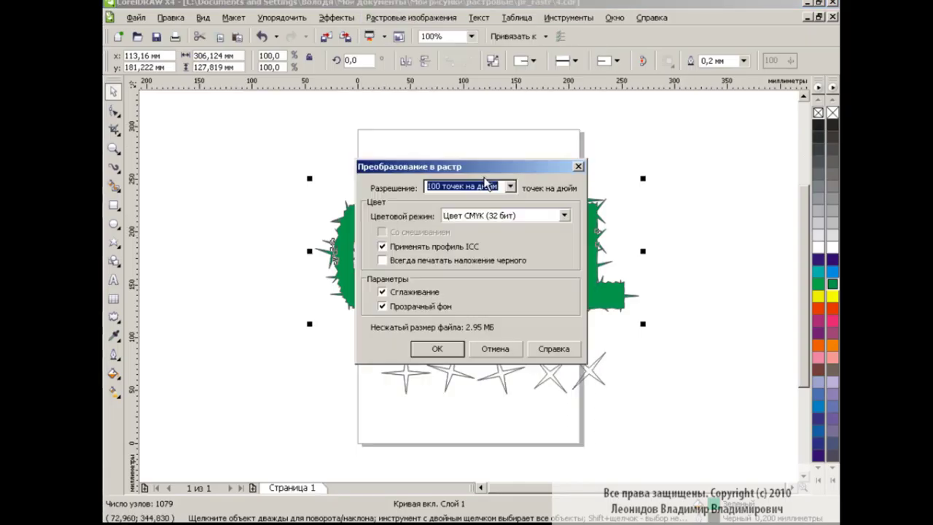
{"action": "left_click", "coordinate": [438, 349]}
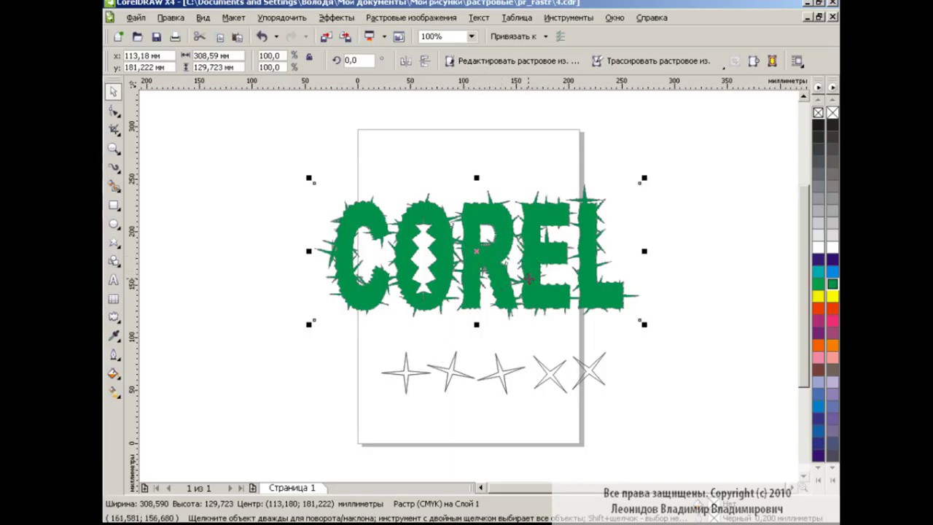
{"action": "left_click", "coordinate": [423, 18]}
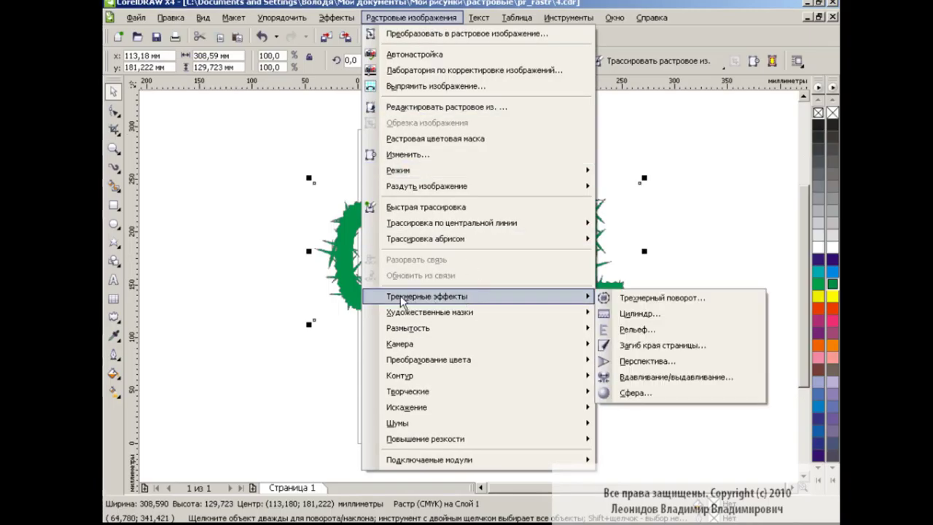
Step: Open the Emboss filter with before/after previews and choose Original colour
{"action": "left_click", "coordinate": [665, 334]}
{"action": "left_click", "coordinate": [312, 205]}
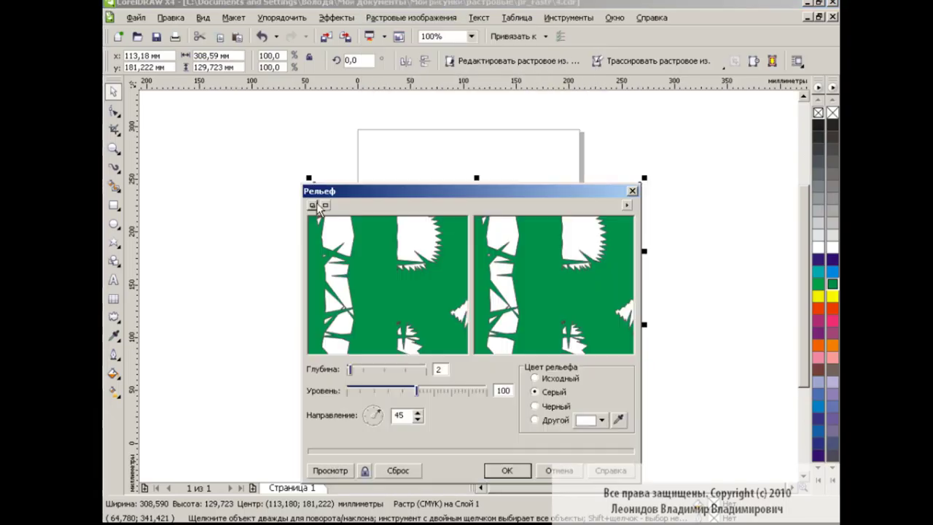
{"action": "right_click", "coordinate": [419, 242]}
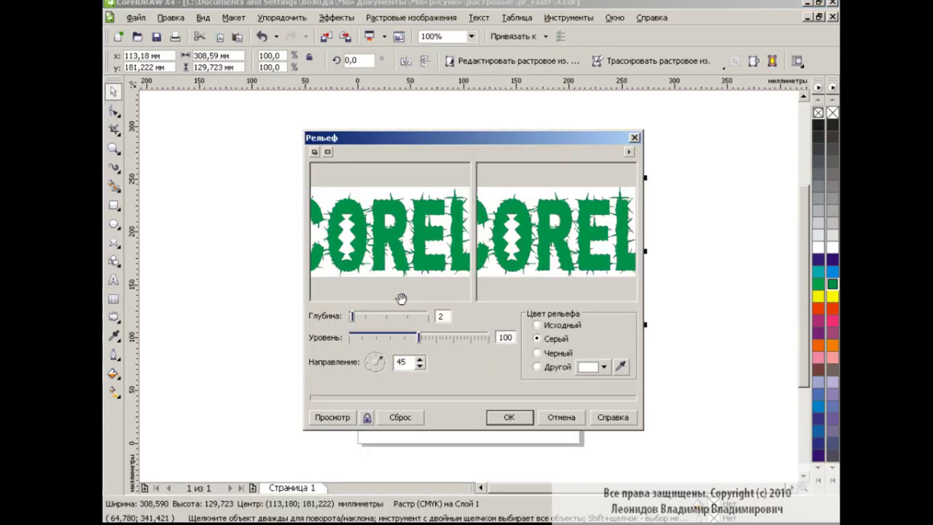
{"action": "left_click", "coordinate": [341, 420]}
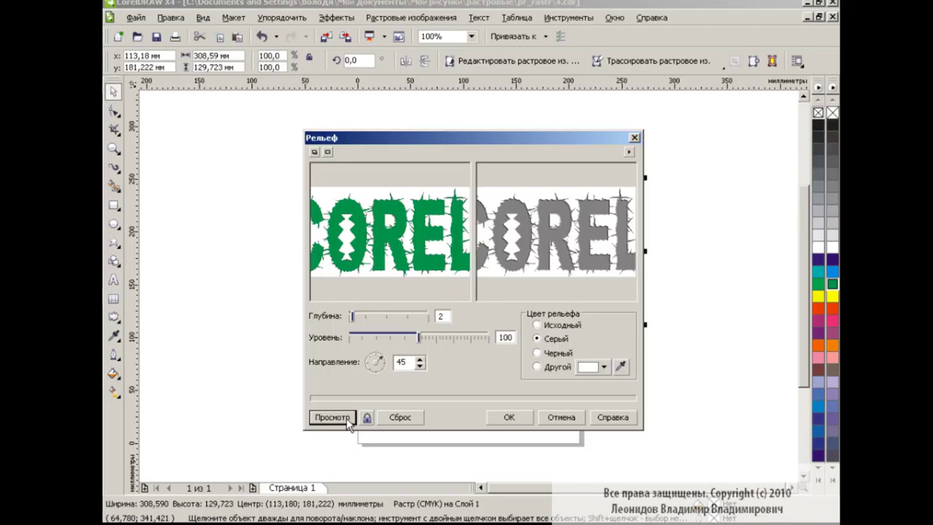
{"action": "left_click", "coordinate": [541, 325]}
{"action": "left_click", "coordinate": [333, 417]}
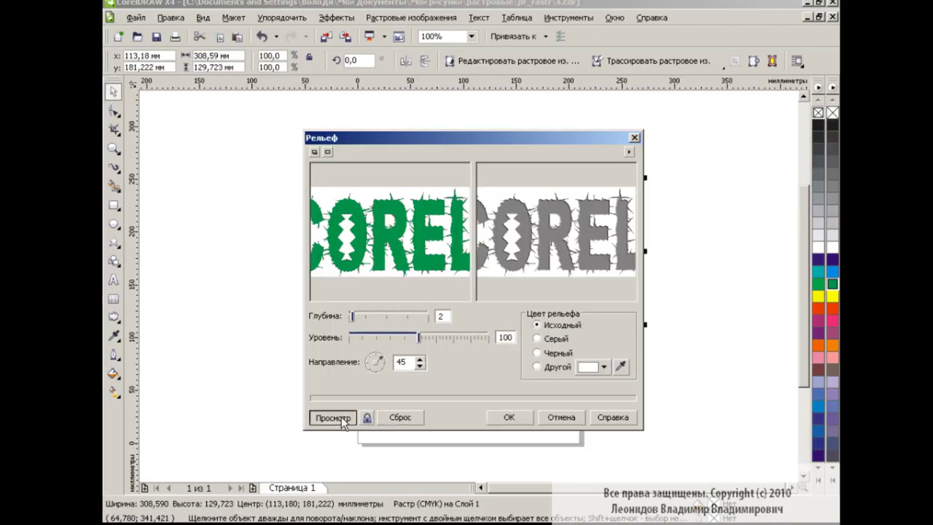
Step: Raise the emboss depth to 18 and try different level values
{"action": "left_click_drag", "start_coordinate": [352, 315], "coordinate": [419, 316]}
{"action": "left_click", "coordinate": [346, 420]}
{"action": "left_click", "coordinate": [352, 417]}
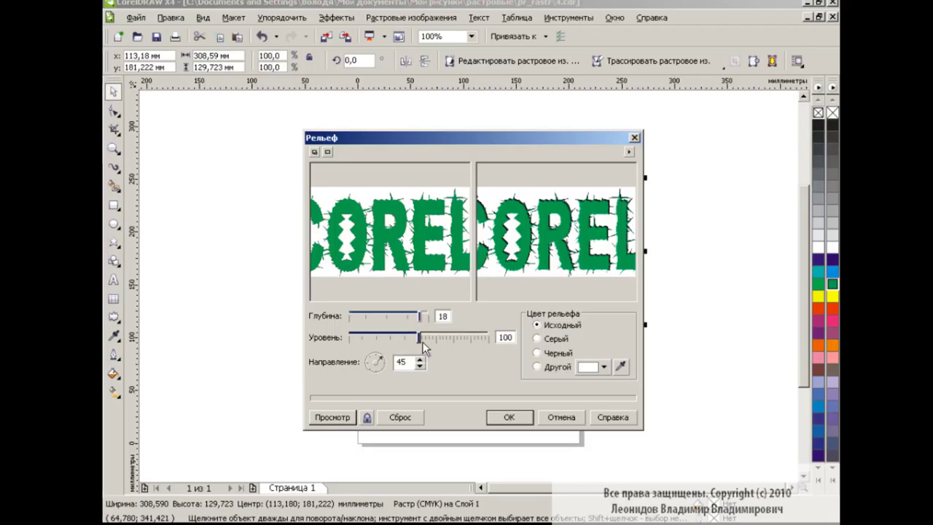
{"action": "mouse_move", "coordinate": [418, 337]}
{"action": "left_mouse_down"}
{"action": "mouse_move", "coordinate": [439, 337]}
{"action": "mouse_move", "coordinate": [430, 340]}
{"action": "left_mouse_up"}
{"action": "left_click", "coordinate": [347, 416]}
{"action": "left_click", "coordinate": [344, 418]}
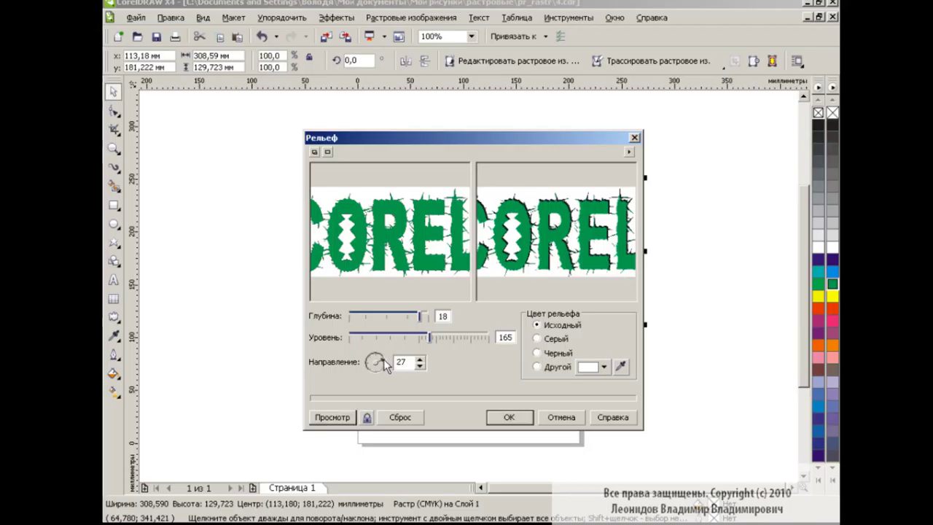
Step: Set emboss direction 45° and level 141, then apply the effect
{"action": "left_click_drag", "start_coordinate": [382, 358], "coordinate": [373, 365]}
{"action": "left_click_drag", "start_coordinate": [373, 367], "coordinate": [374, 379]}
{"action": "left_click", "coordinate": [343, 419]}
{"action": "left_click", "coordinate": [333, 417]}
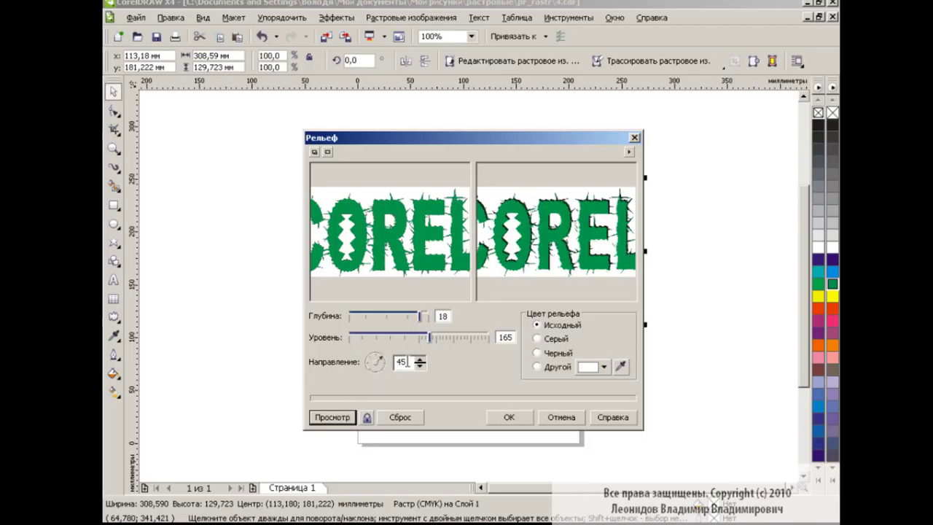
{"action": "left_click_drag", "start_coordinate": [430, 336], "coordinate": [463, 341]}
{"action": "left_click", "coordinate": [348, 417]}
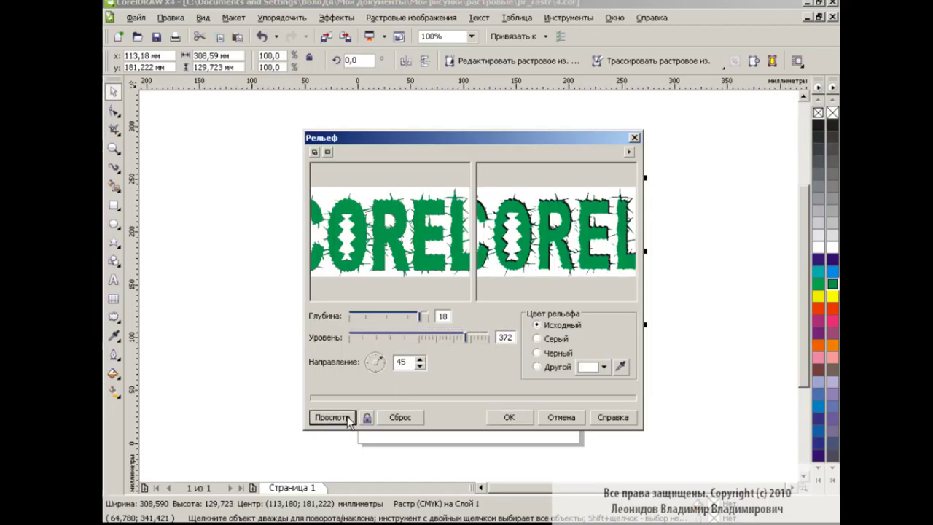
{"action": "left_click", "coordinate": [466, 339]}
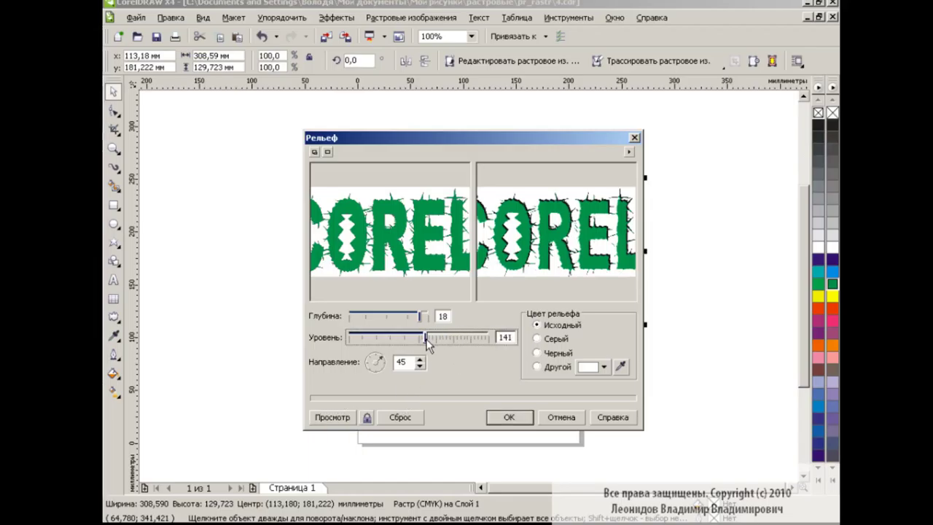
{"action": "left_click", "coordinate": [335, 419]}
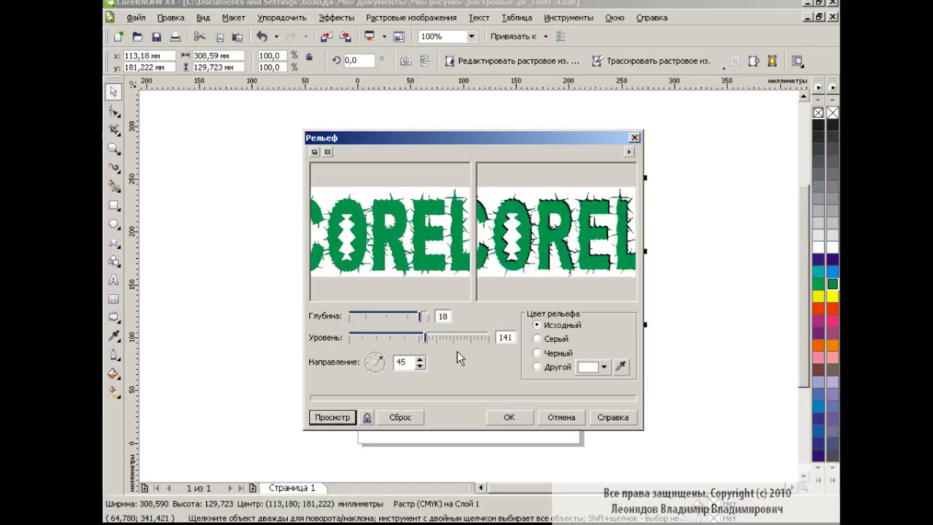
{"action": "left_click", "coordinate": [512, 417]}
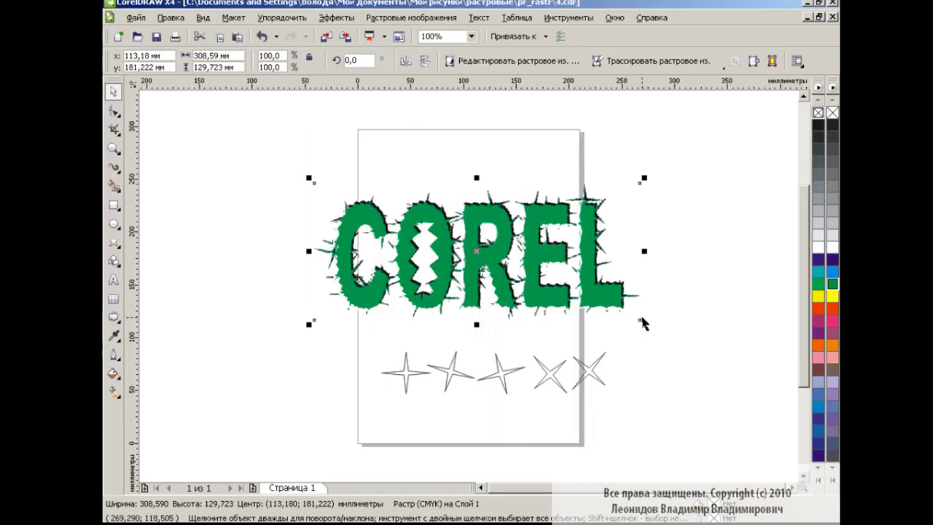
Step: Scale the embossed COREL bitmap to 132.8% (about 410 × 172 mm) and deselect it
{"action": "mouse_move", "coordinate": [640, 320]}
{"action": "left_mouse_down"}
{"action": "mouse_move", "coordinate": [691, 362]}
{"action": "mouse_move", "coordinate": [681, 383]}
{"action": "left_mouse_up"}
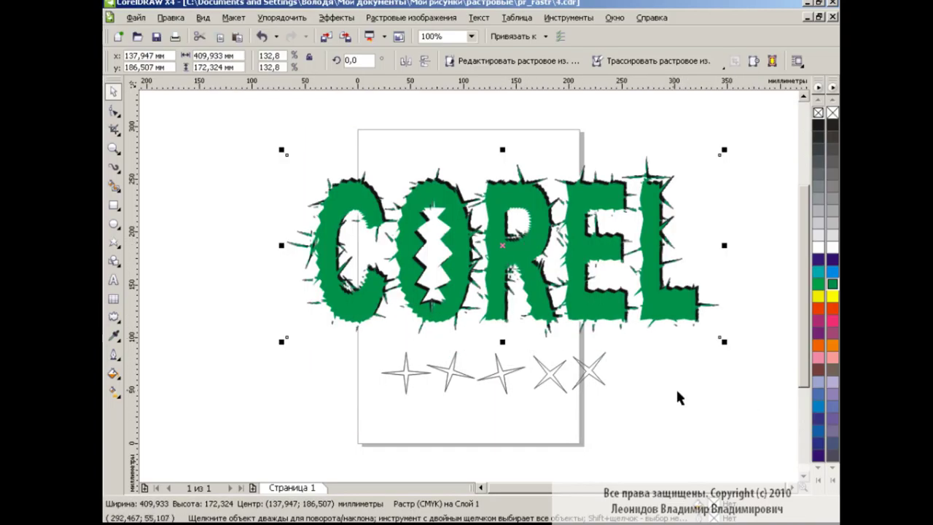
{"action": "left_click", "coordinate": [680, 394]}
{"action": "key", "text": "ctrl+z"}
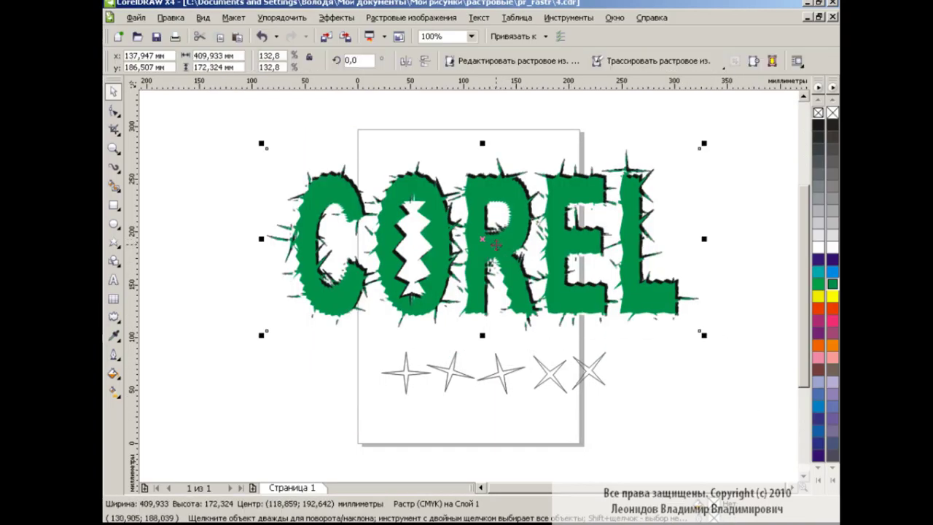
{"action": "left_click", "coordinate": [517, 367]}
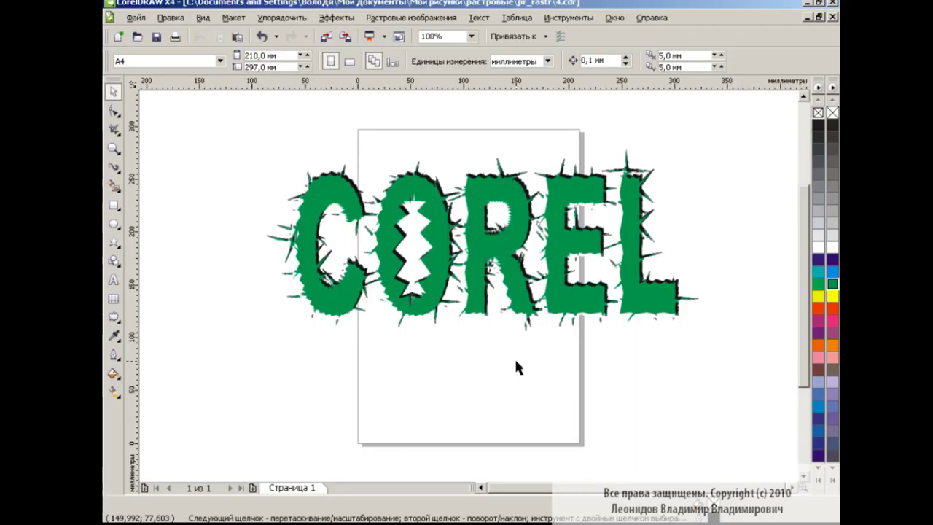